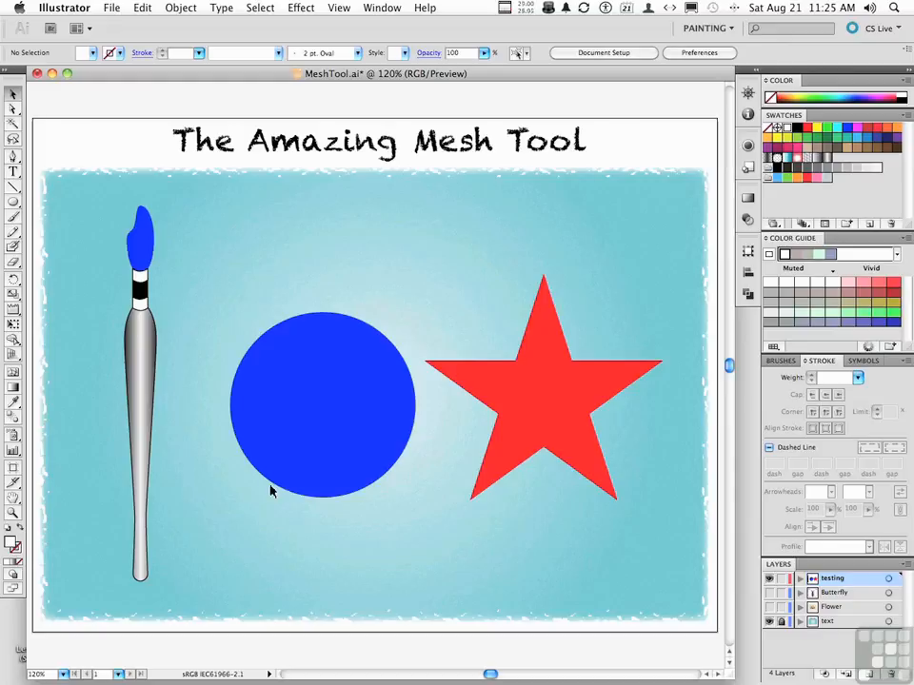
Add a white mesh highlight inside the paintbrush tip and another in the upper-left area of the blue circle with the Mesh tool
left_click(13, 373)
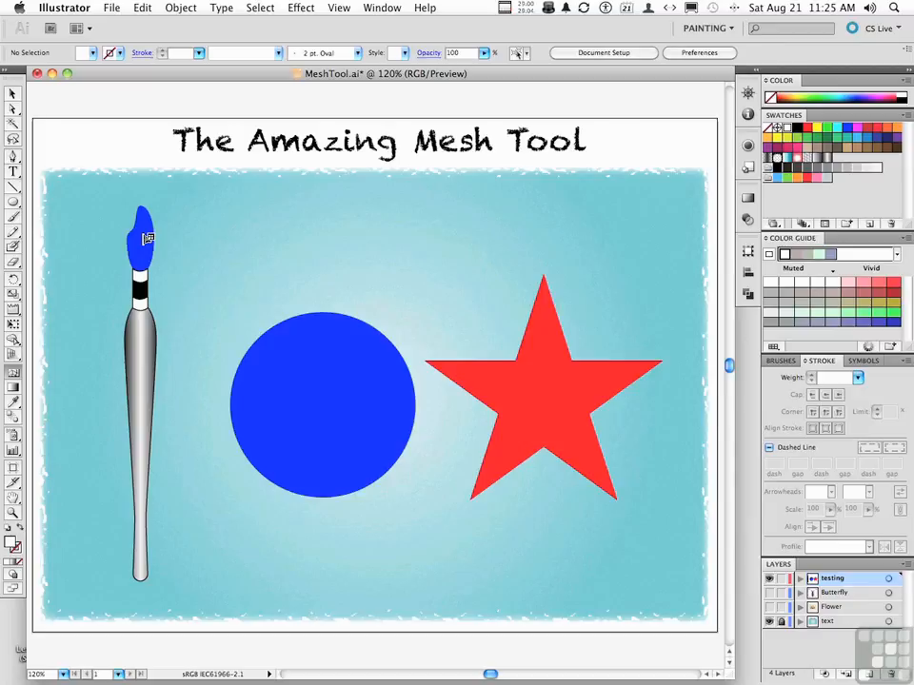
left_click(145, 238)
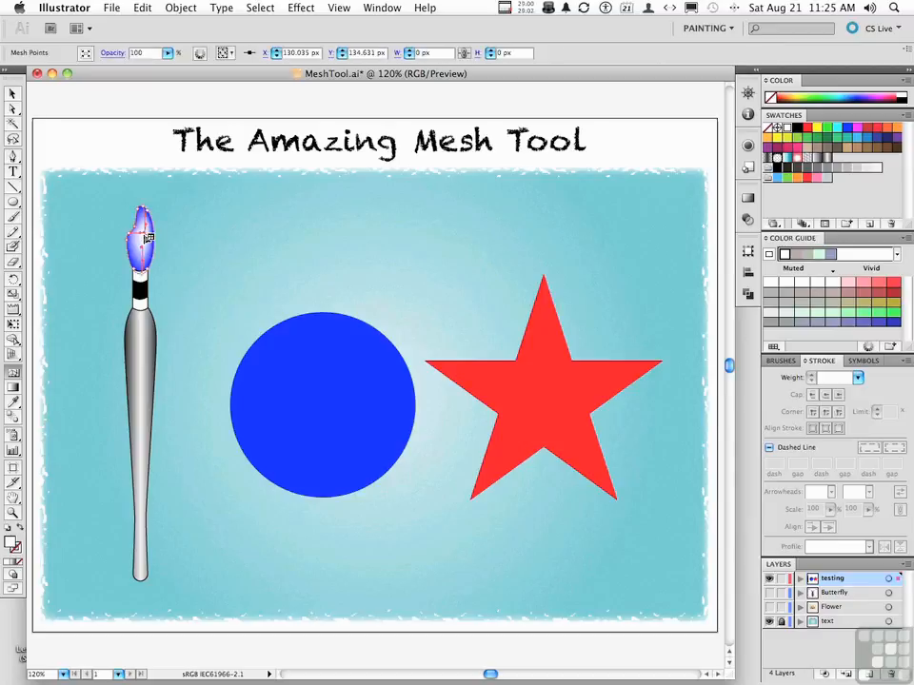
left_click(265, 285, "super")
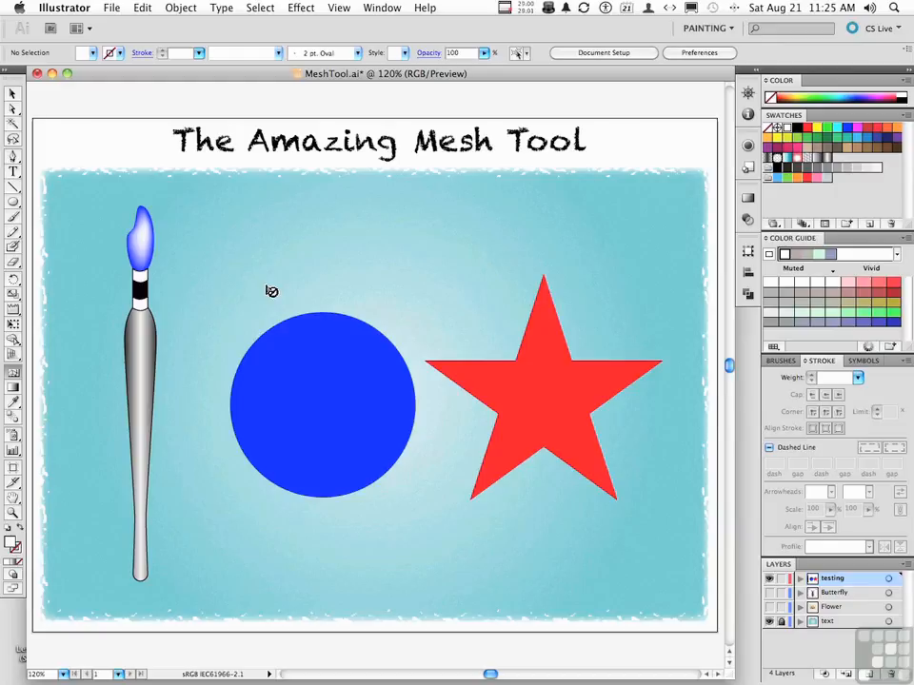
left_click(297, 382)
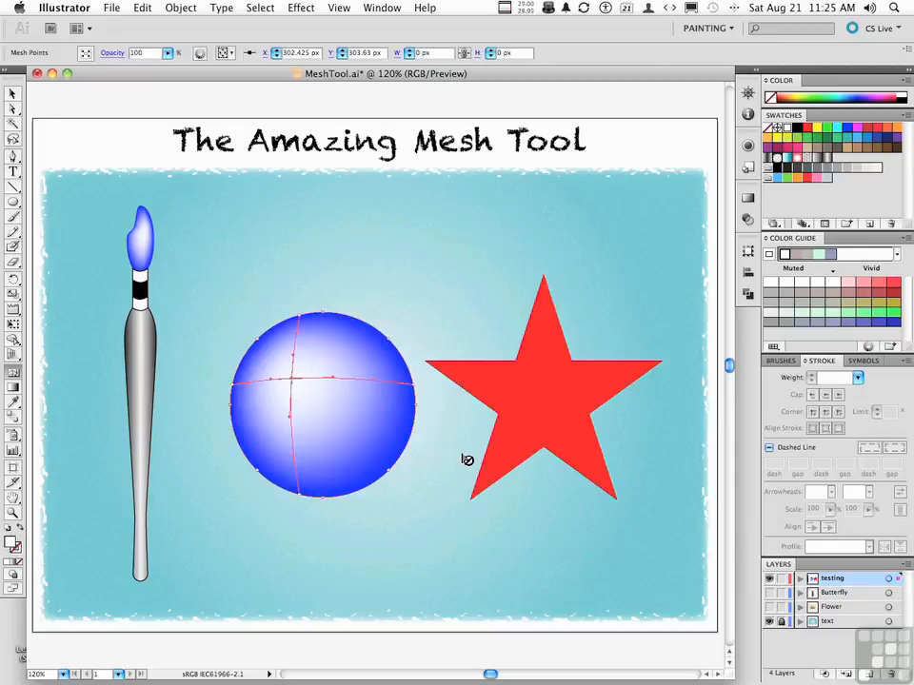
left_click(375, 517, "super")
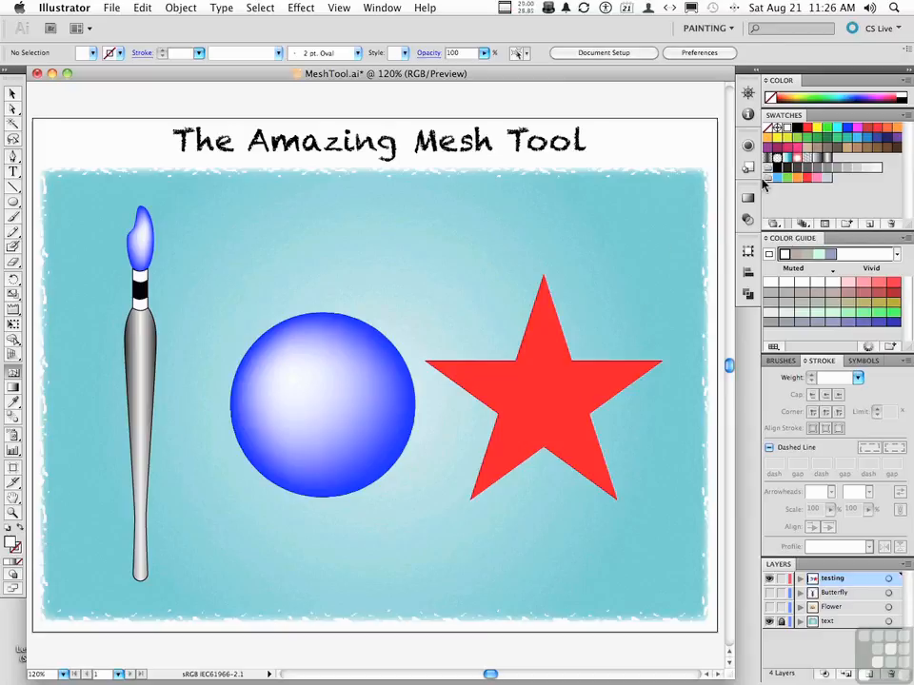
Add blue mesh points to the red star's centre, left arm, right arm and lower-right leg, leaving the star deselected
left_click(845, 130)
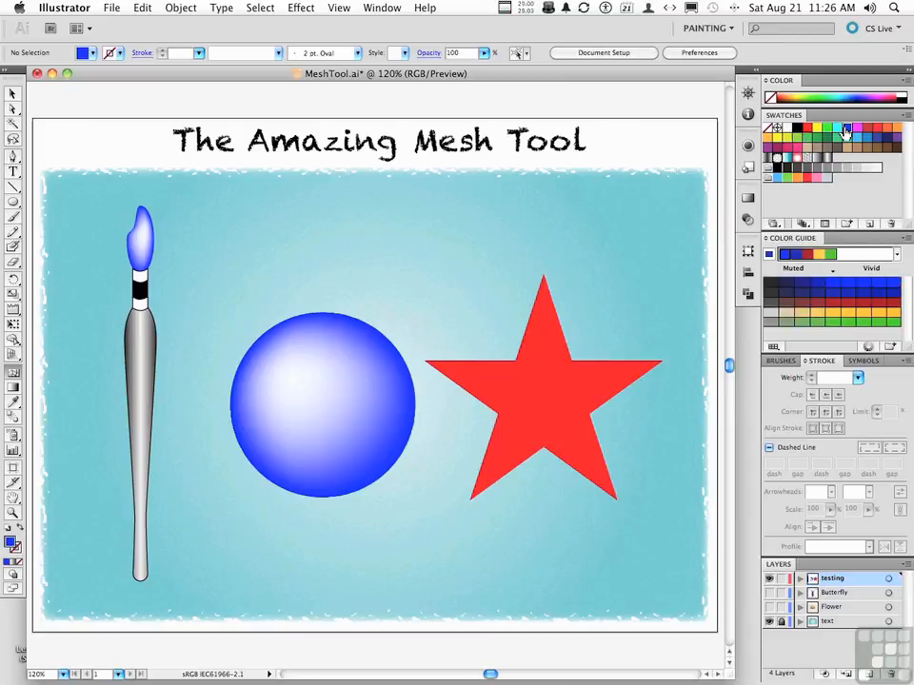
left_click(551, 400)
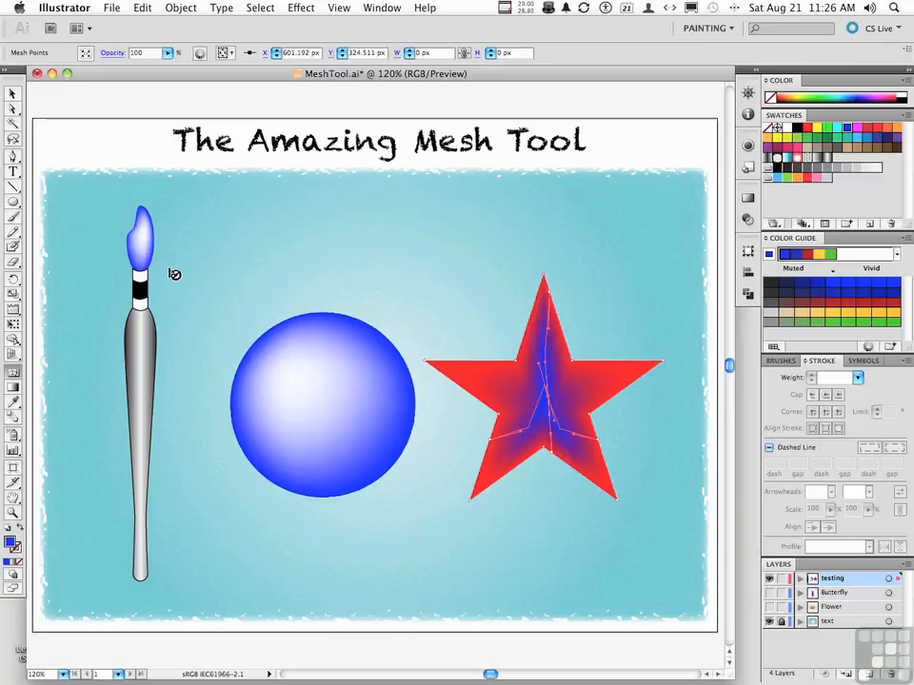
left_click(481, 381)
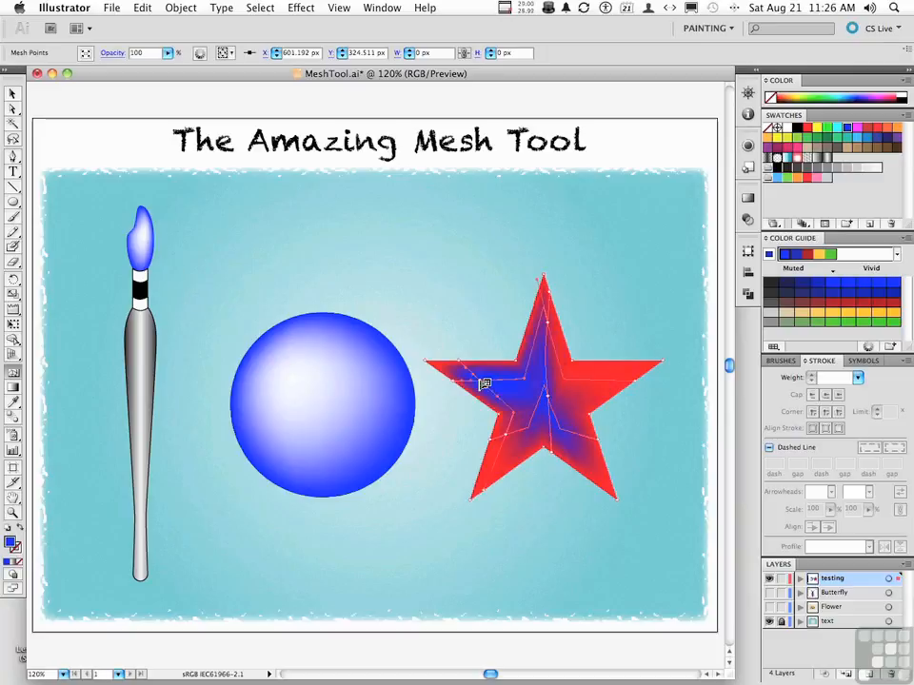
left_click(612, 377)
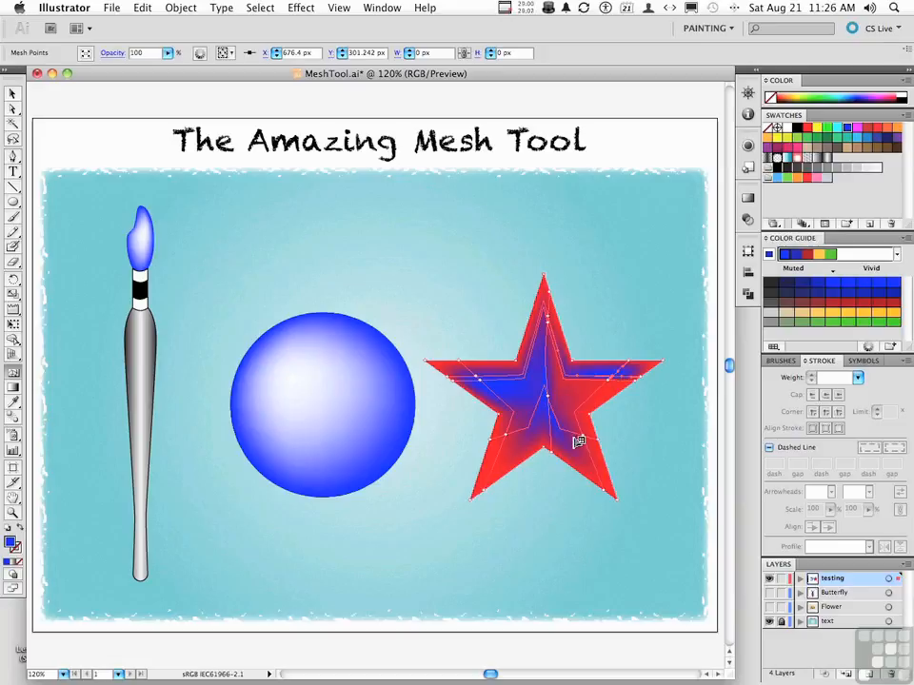
left_click(589, 462)
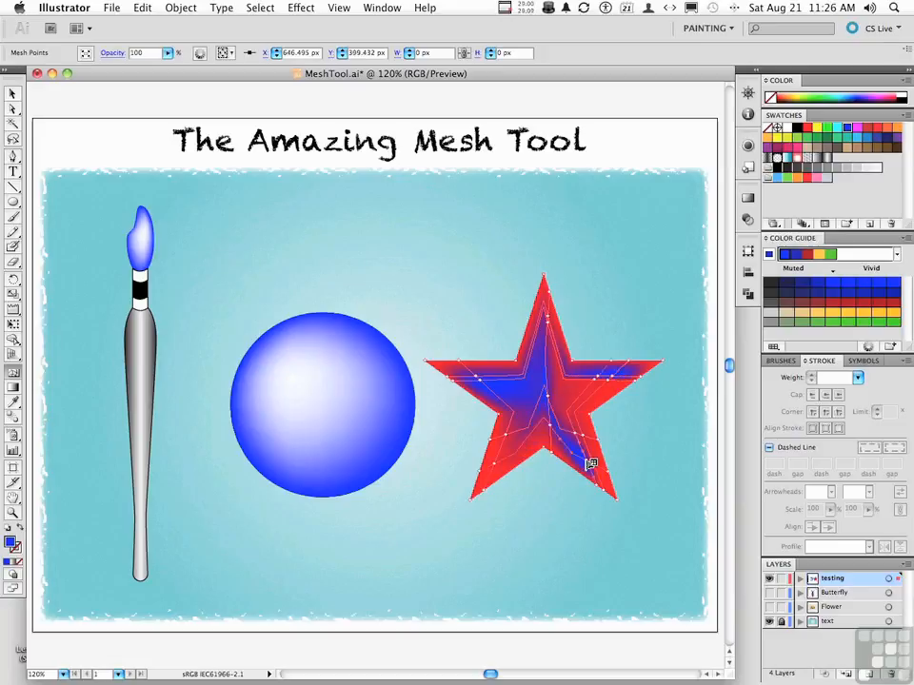
key("v")
left_click(604, 543)
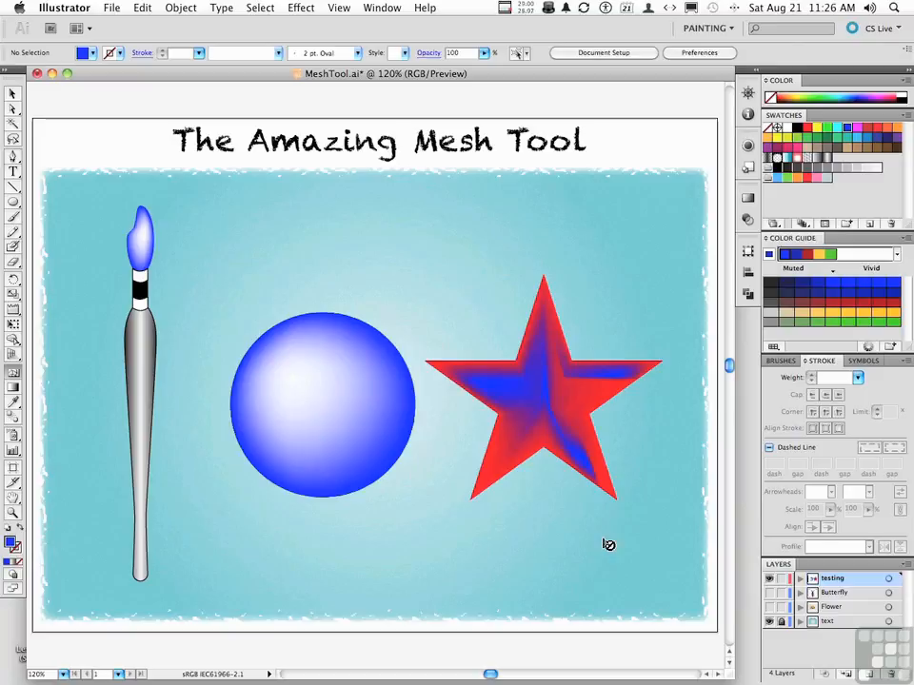
Show the Butterfly layer instead of the testing layer and add mesh points to the wings' upper, middle and lower areas
left_click_drag(769, 578, 770, 605)
left_click(769, 592)
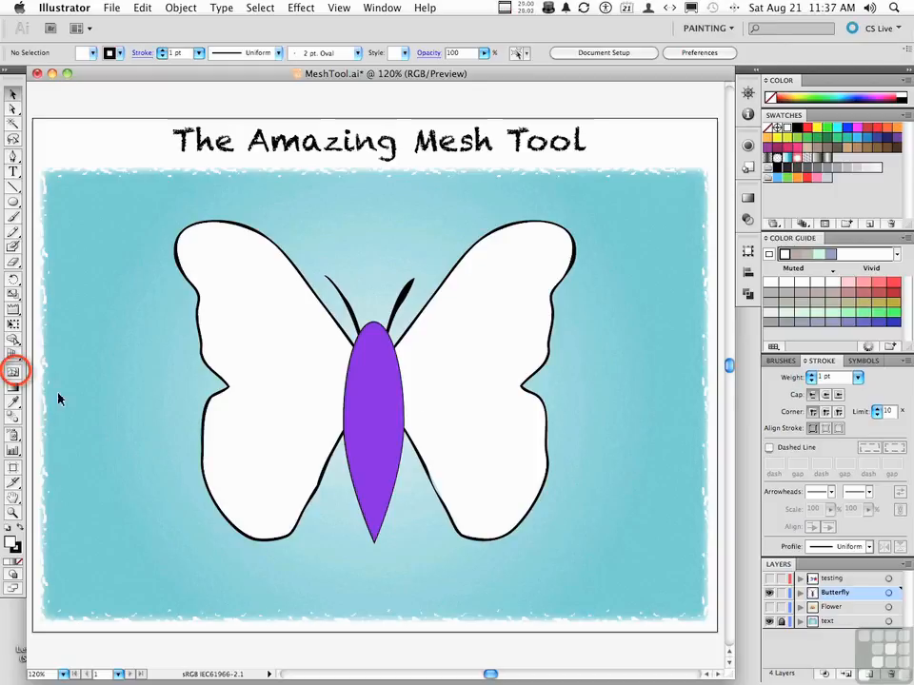
left_click(13, 373)
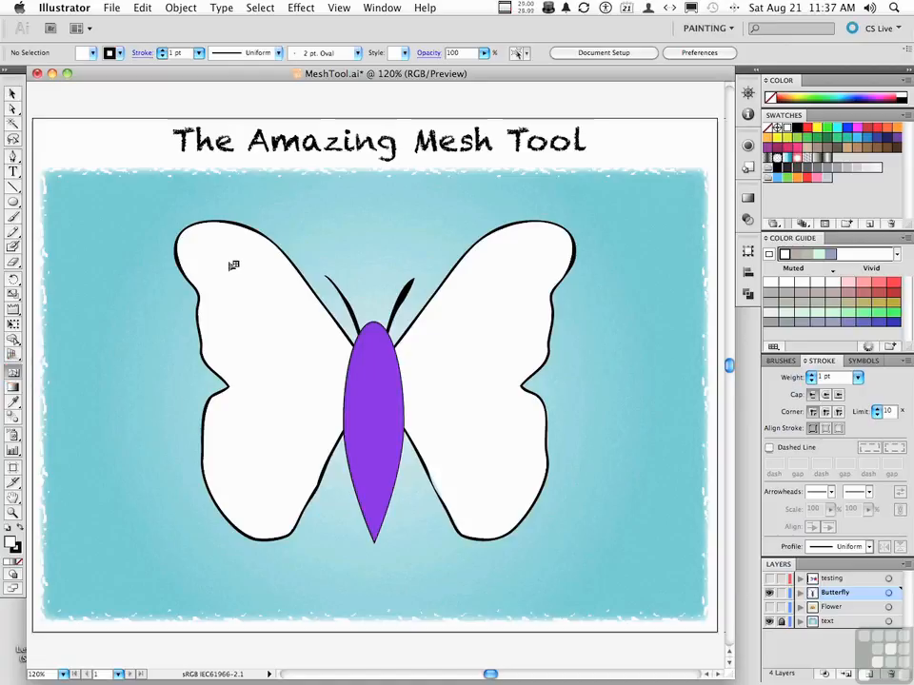
left_click(233, 266)
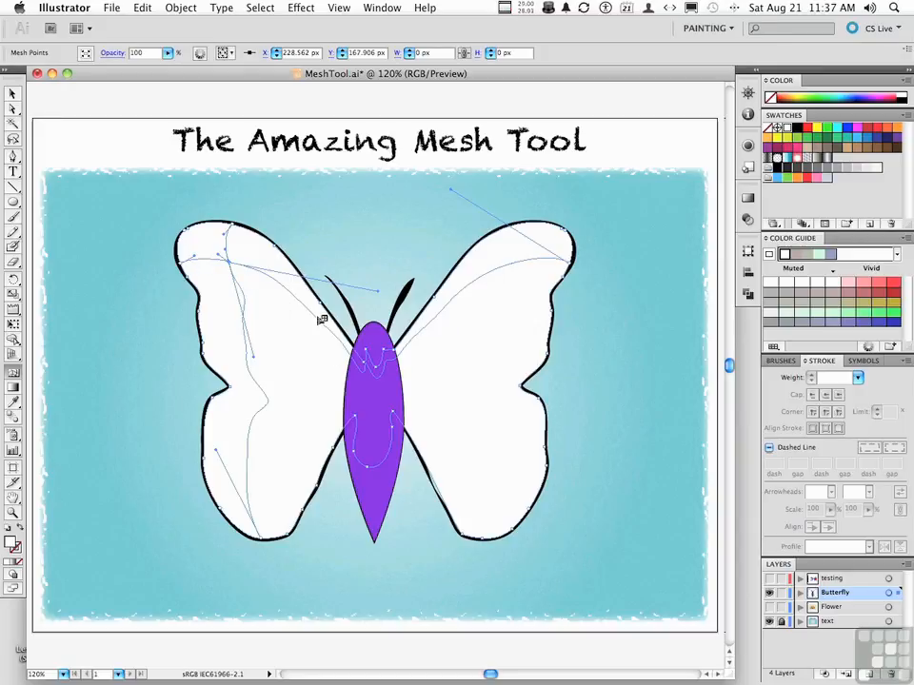
left_click(529, 261)
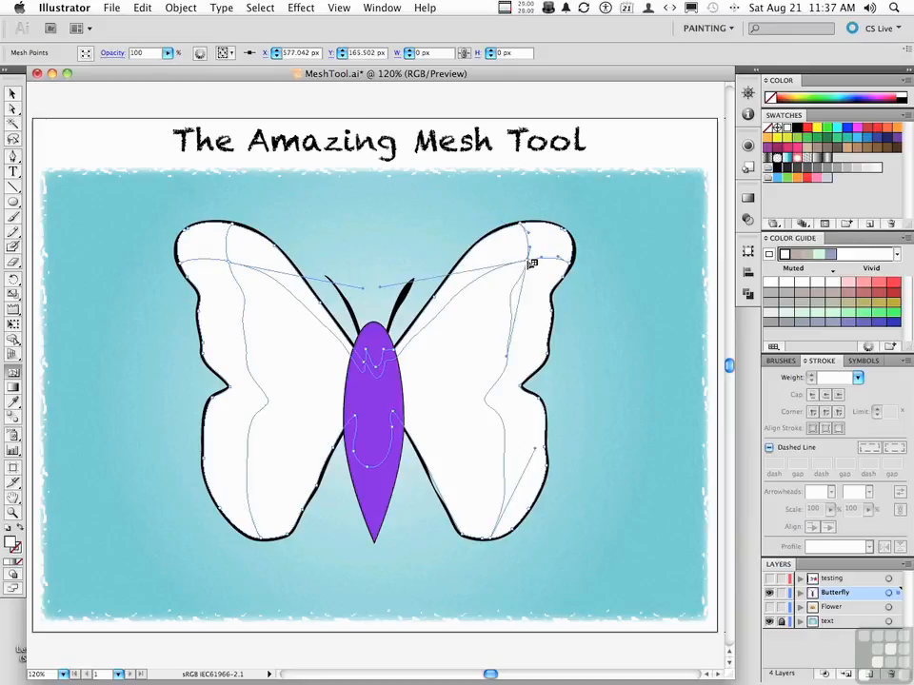
left_click(253, 497)
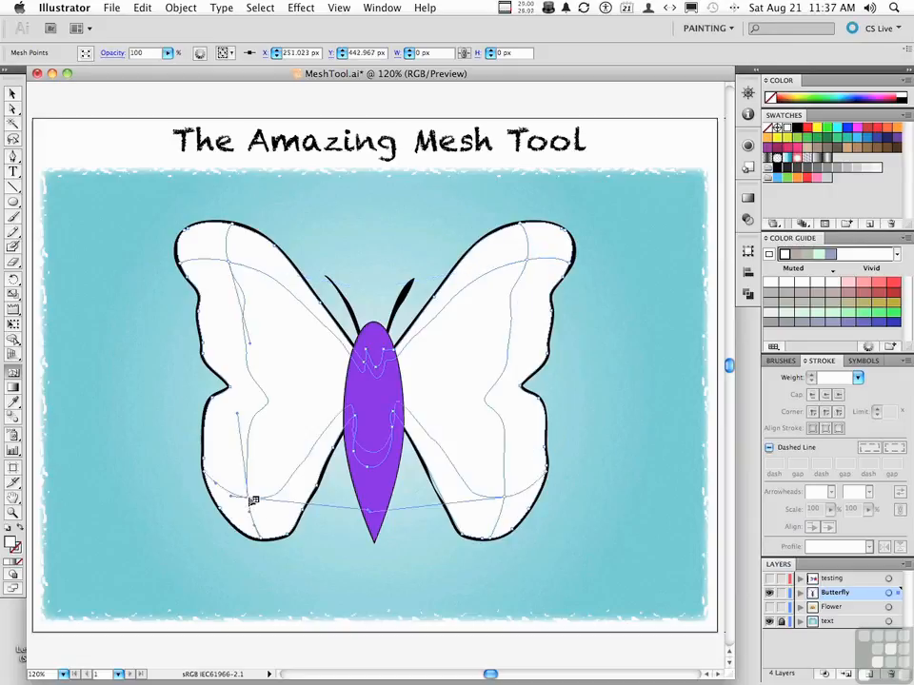
left_click(257, 422)
left_click(248, 340)
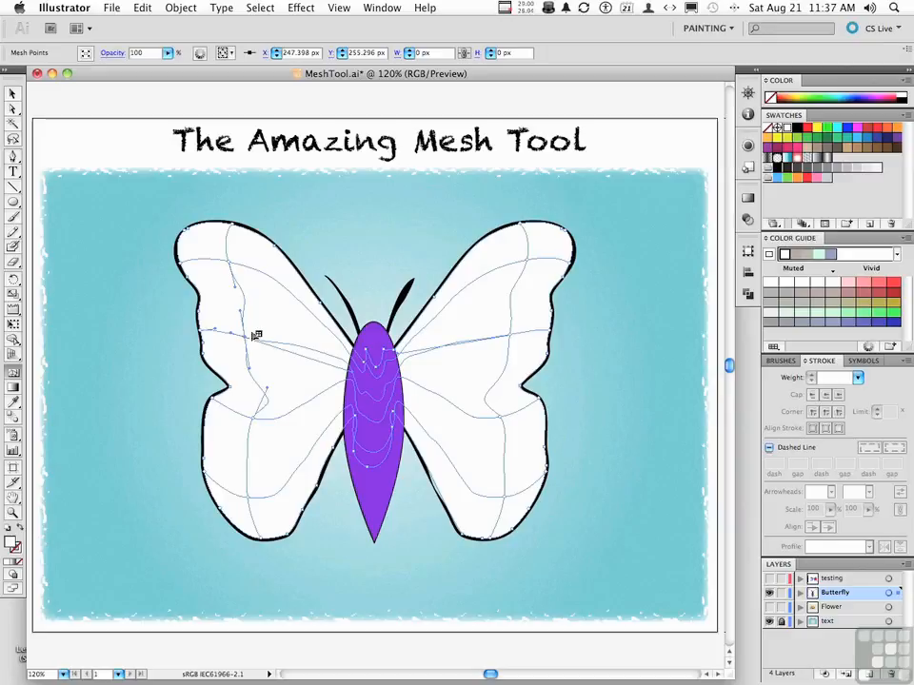
Color the uppermost interior mesh point of both butterfly wings red
left_click(236, 272)
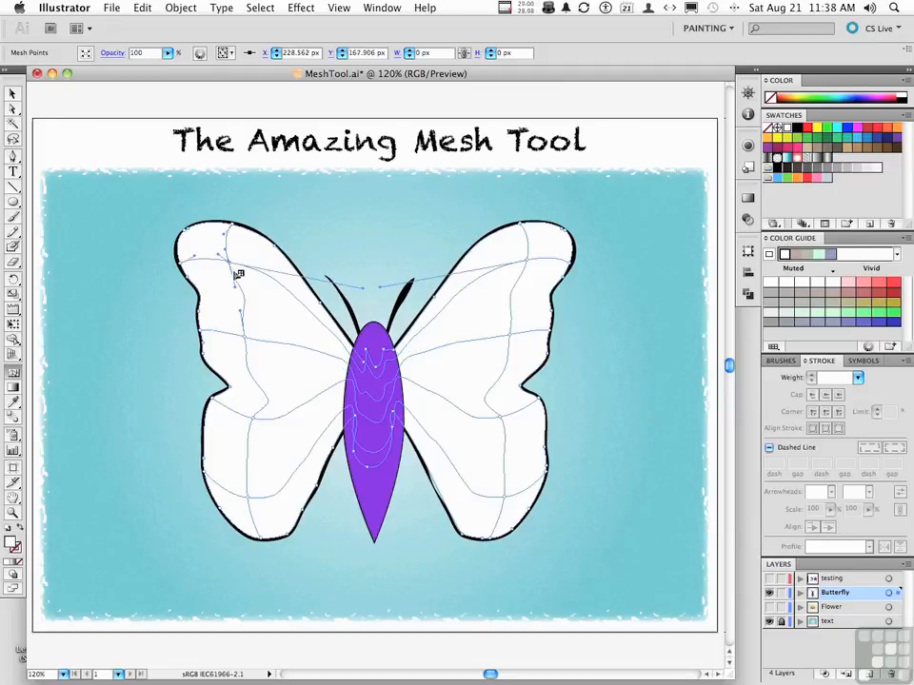
left_click(806, 130)
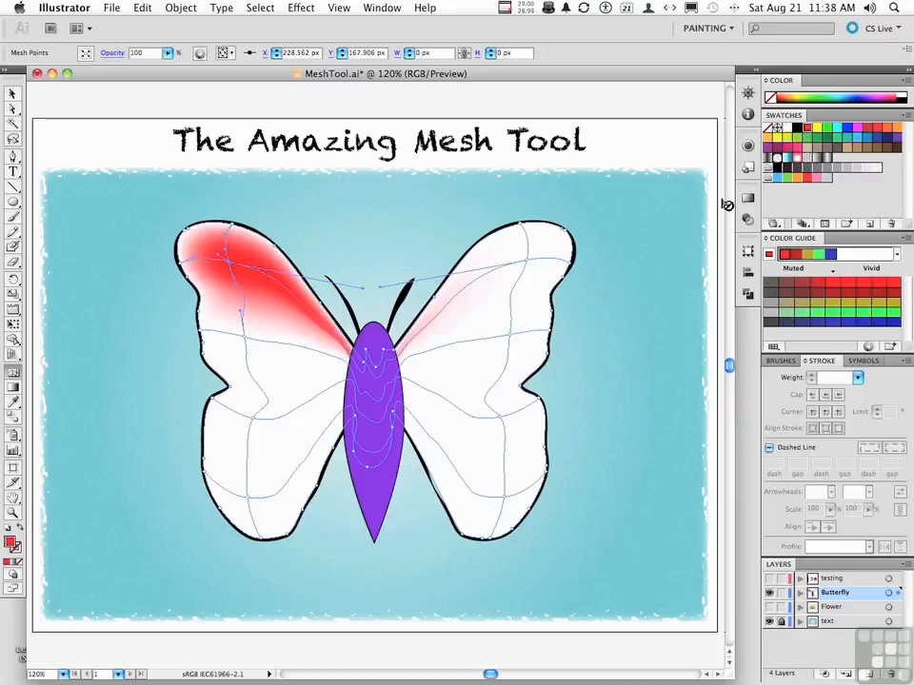
left_click(529, 258)
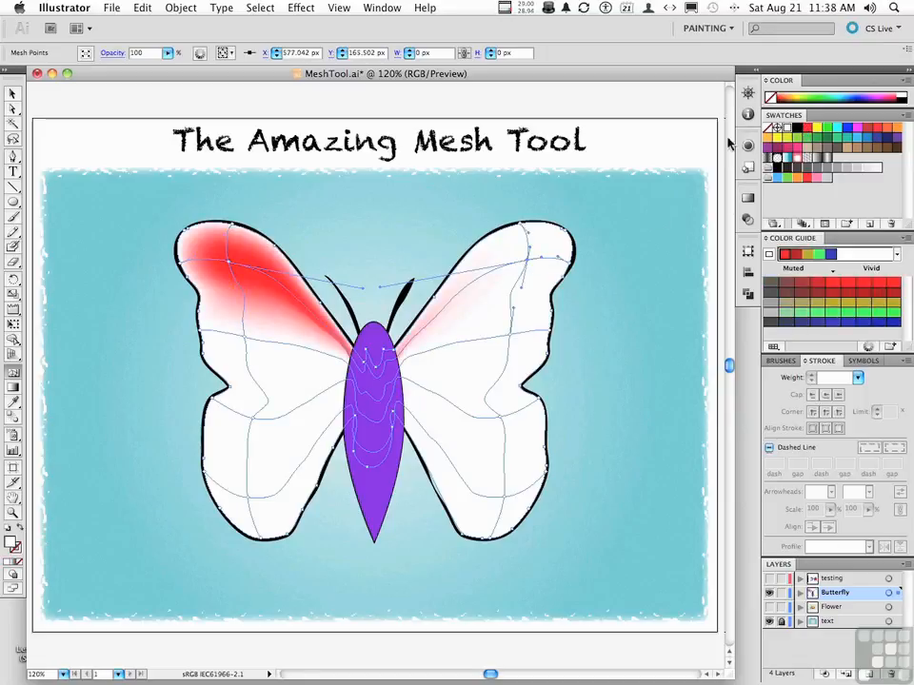
left_click(806, 130)
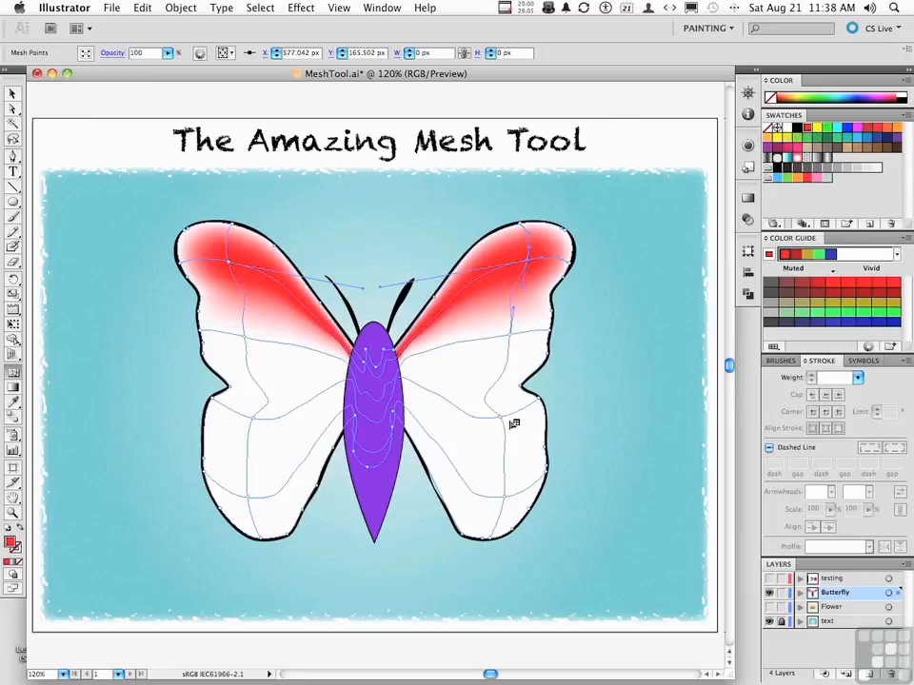
Color the second interior mesh point from the top of both wings yellow
left_click(247, 337)
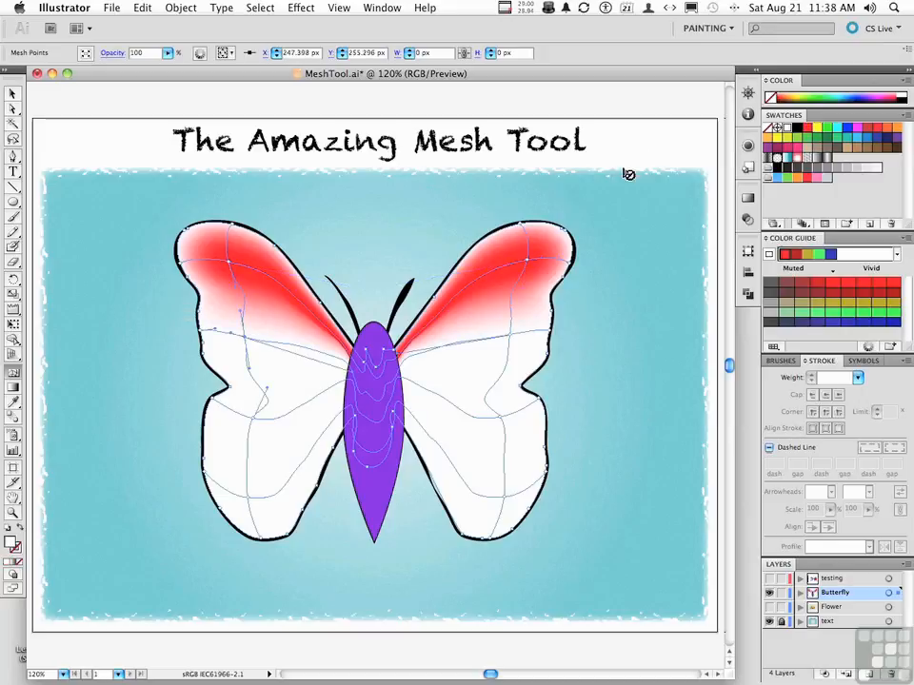
left_click(817, 129)
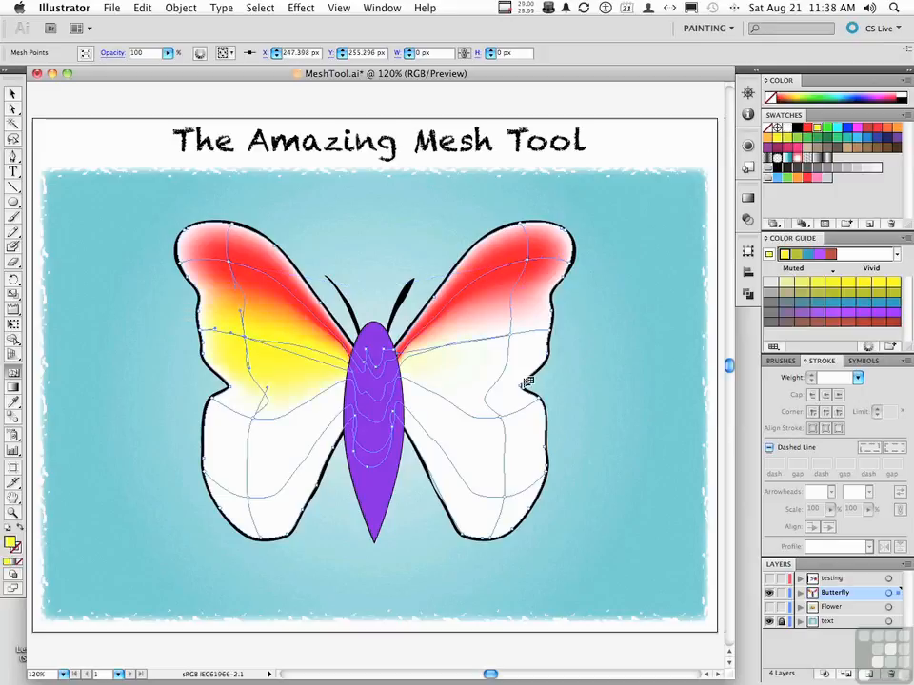
left_click(513, 340)
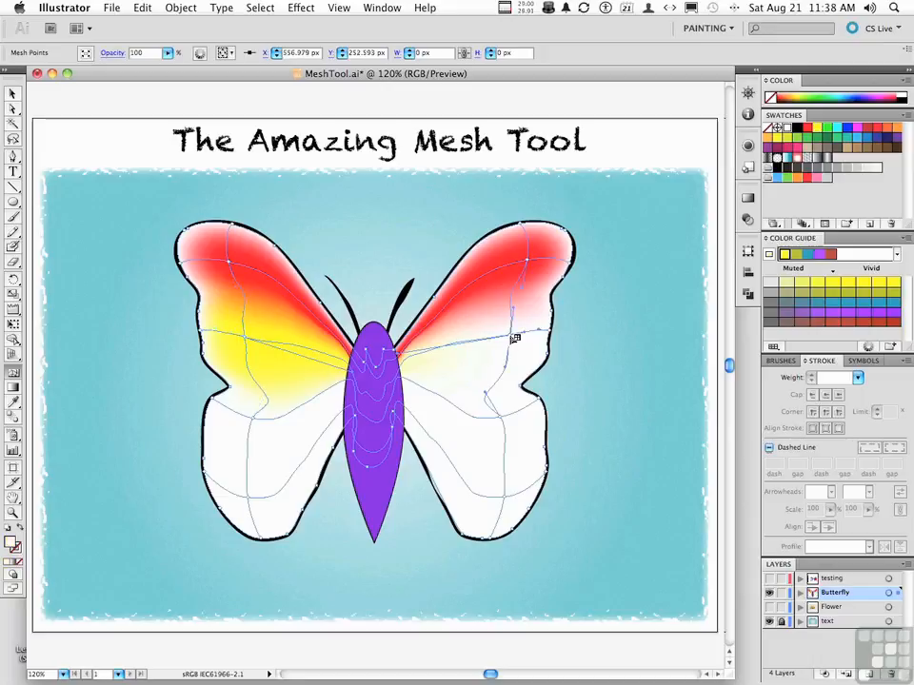
left_click(817, 130)
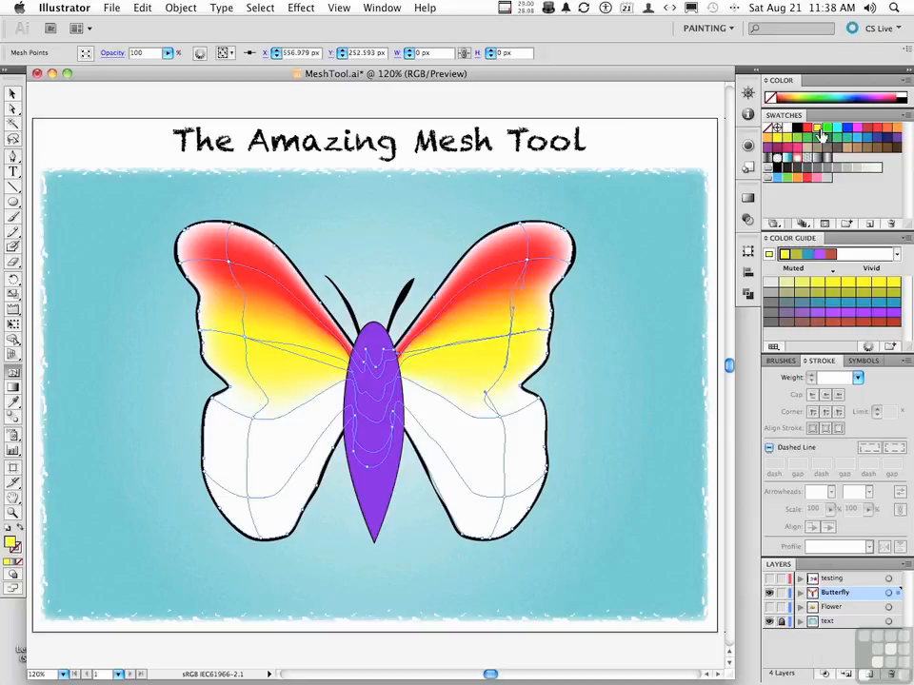
Color the lowest interior mesh point of both butterfly wings blue
left_click(250, 500)
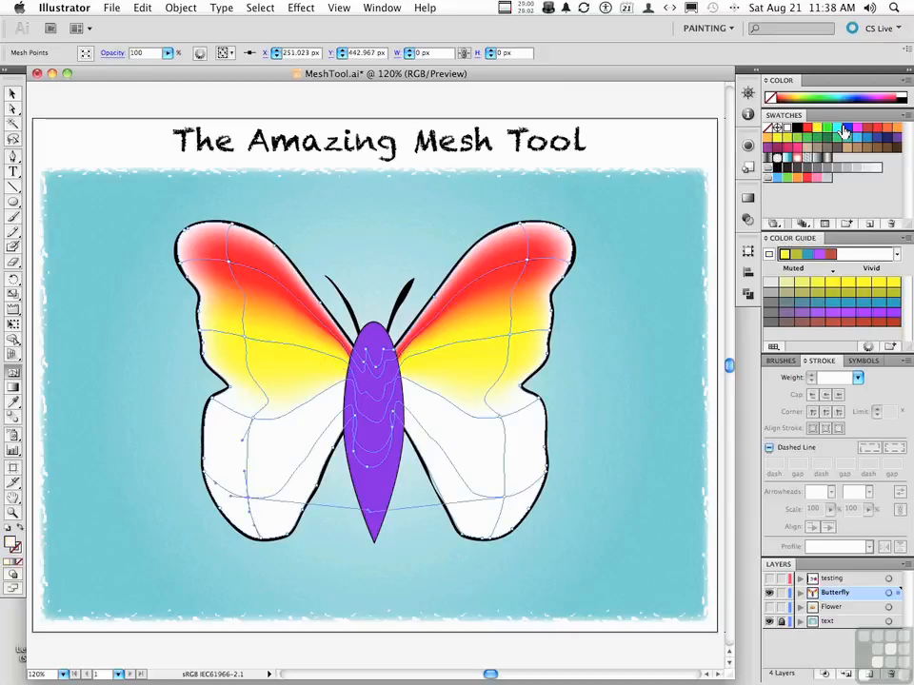
left_click(846, 130)
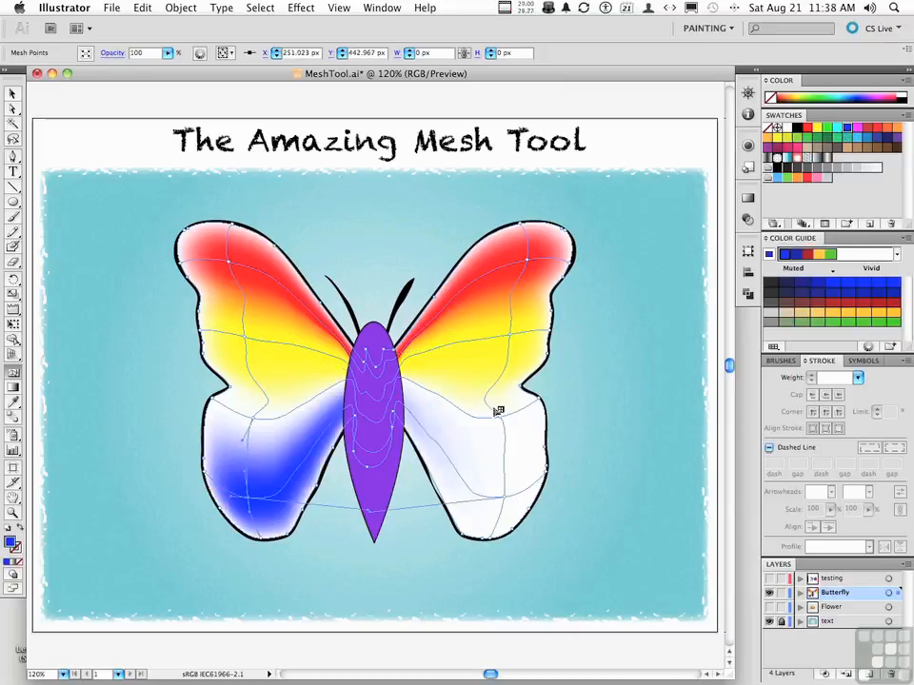
left_click(509, 500)
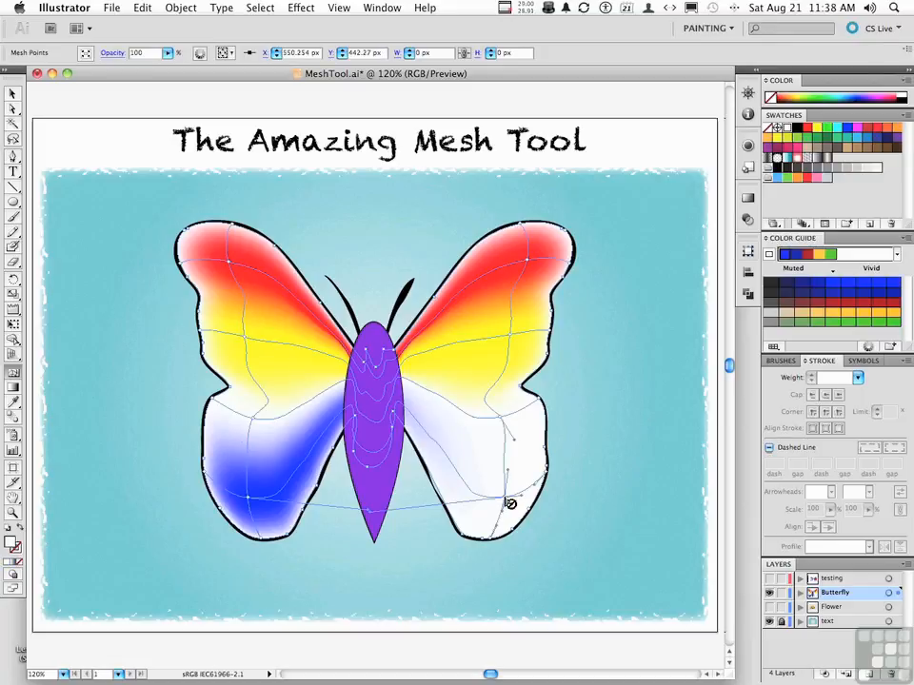
left_click(848, 136)
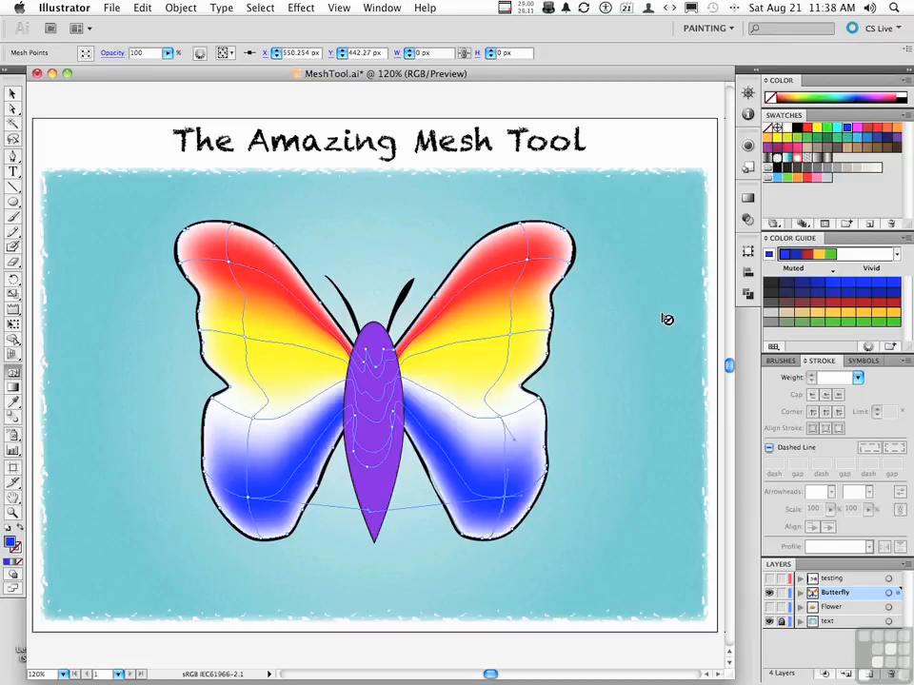
Color the mesh points between the yellow and blue areas of both wings magenta, and deselect the wings
left_click(502, 422)
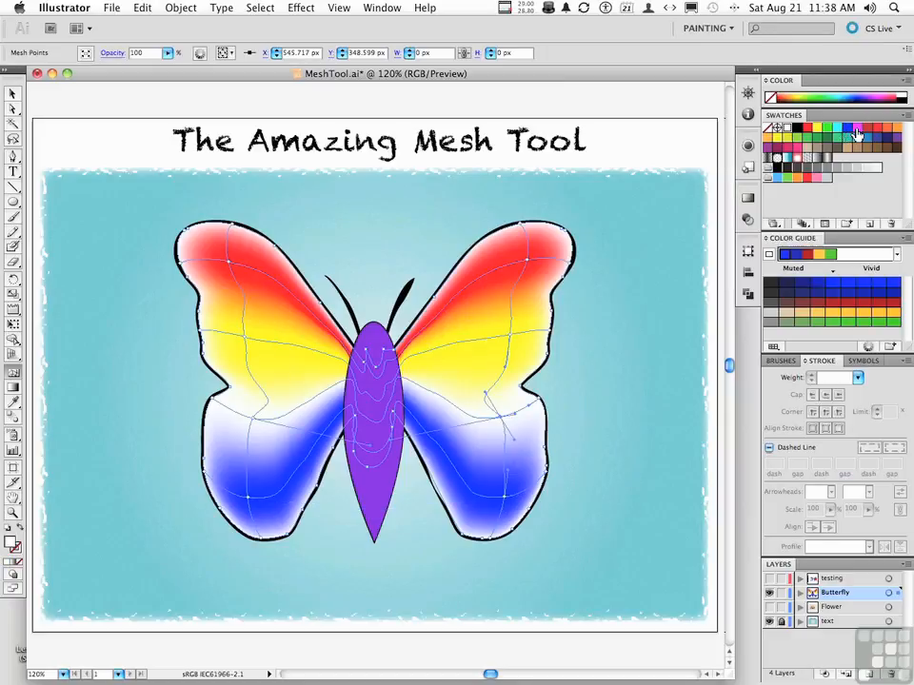
left_click(857, 127)
left_click_drag(271, 423, 255, 421)
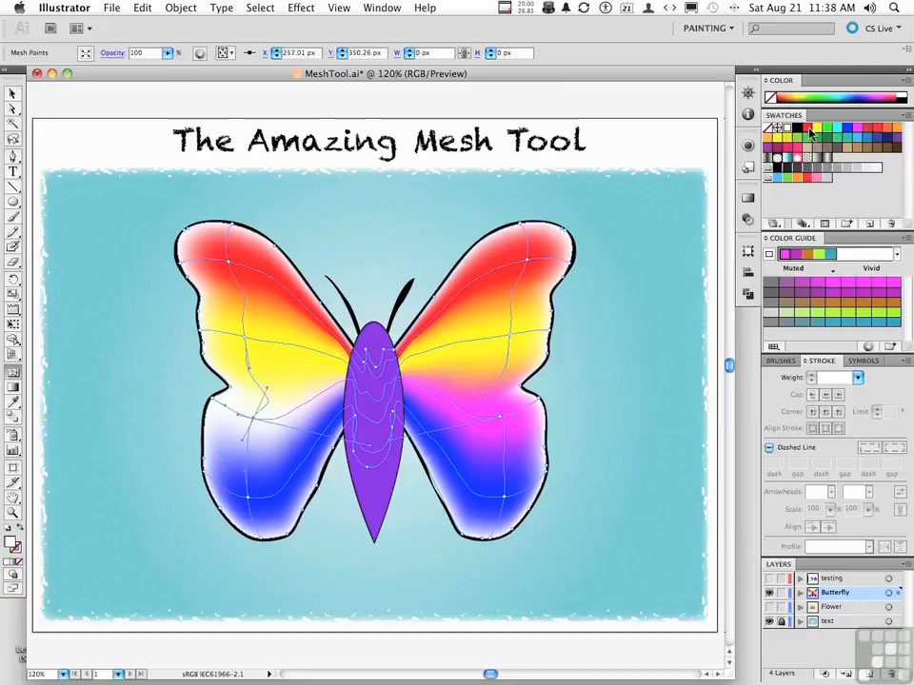
left_click(857, 127)
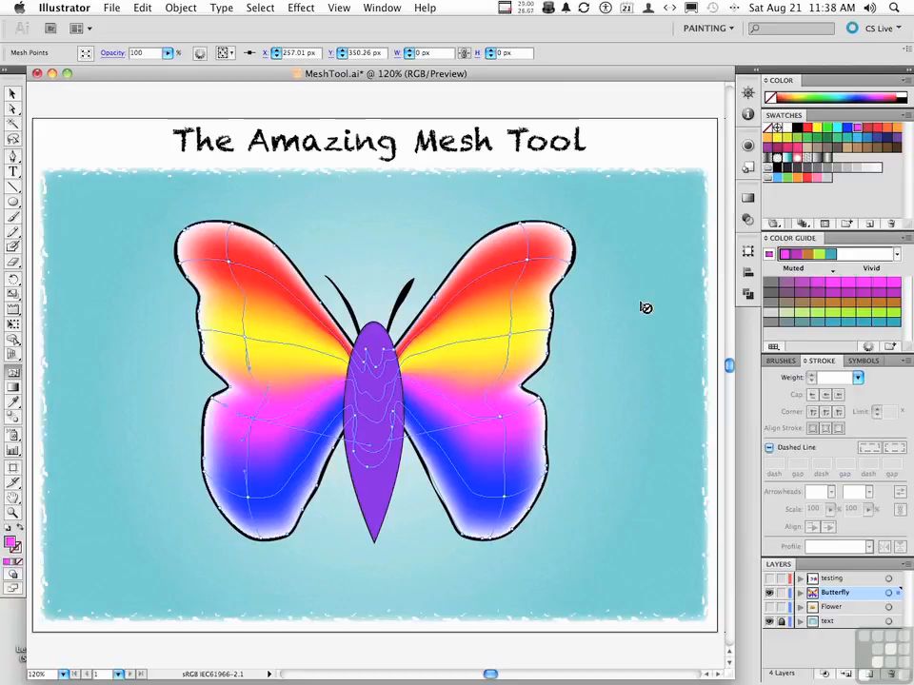
left_click(646, 308, "super")
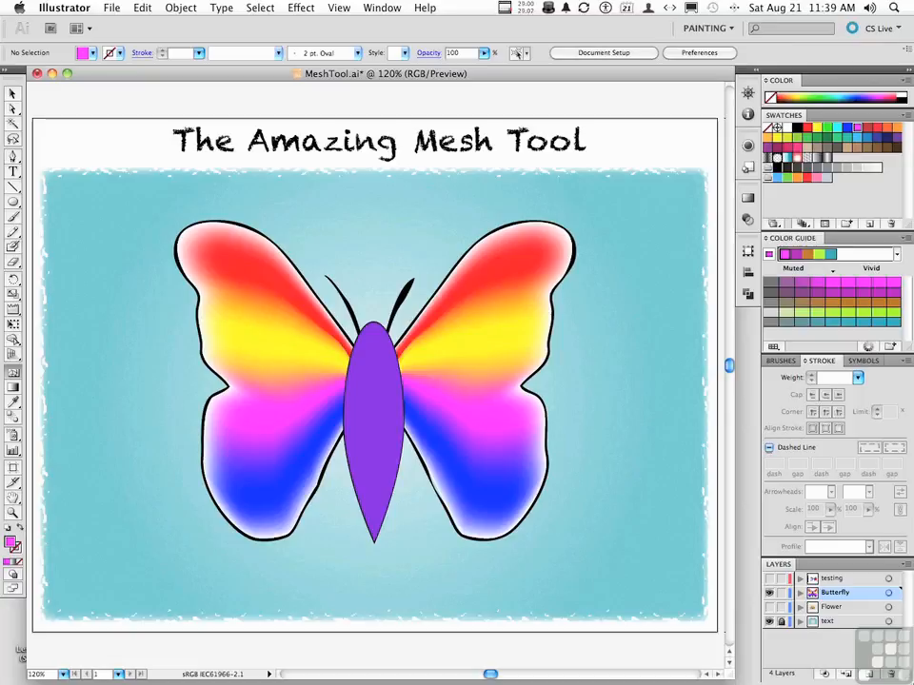
Hide the Butterfly layer and show the Flower layer
left_click(769, 593)
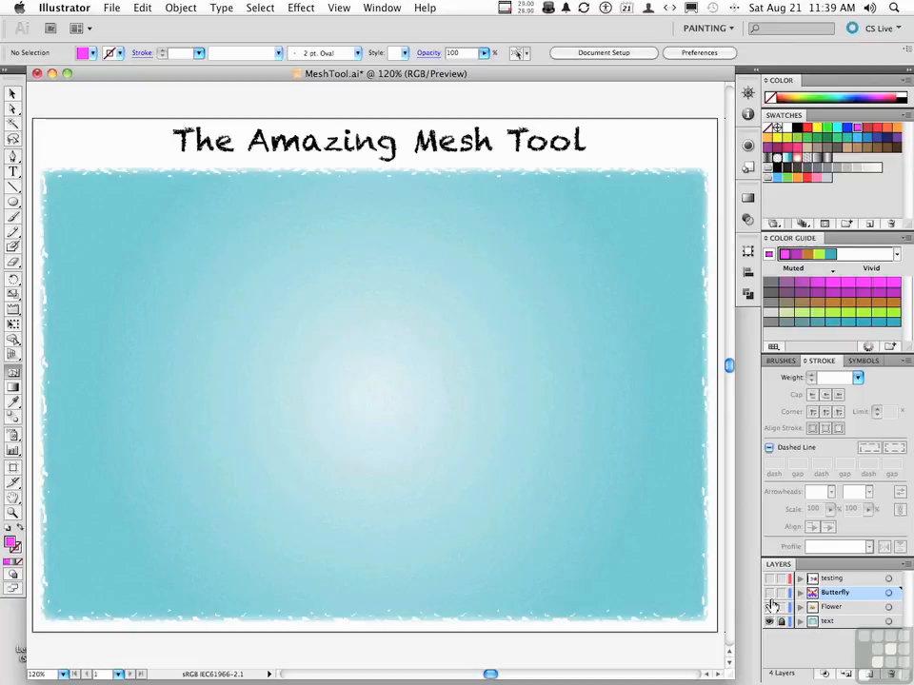
left_click(770, 608)
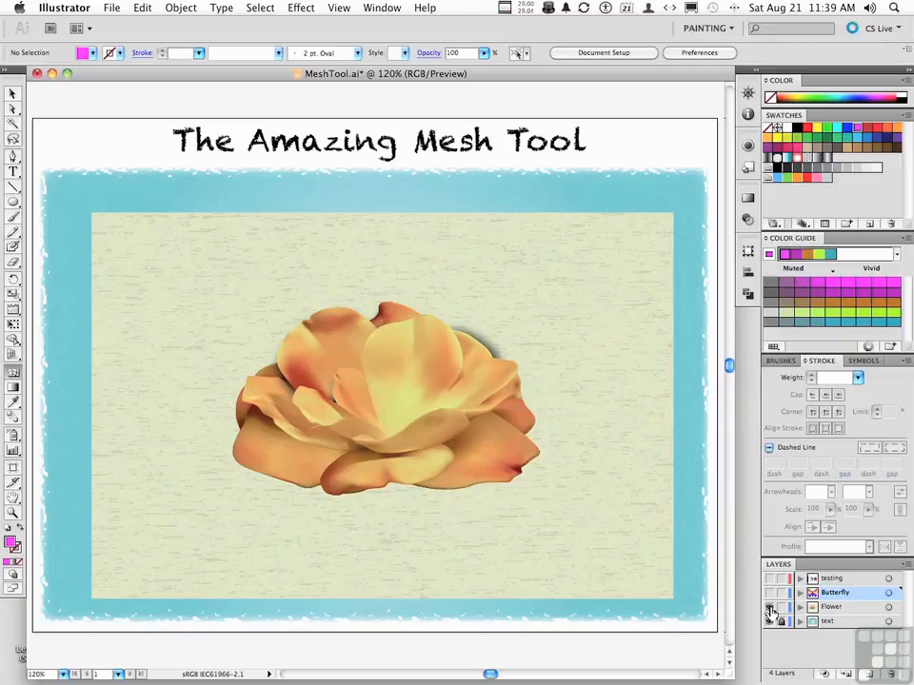
Pull four separate mesh petals outward from the flower to expose how it is constructed
left_click_drag(445, 370, 528, 326)
left_click_drag(333, 333, 255, 279)
left_click_drag(484, 406, 598, 433)
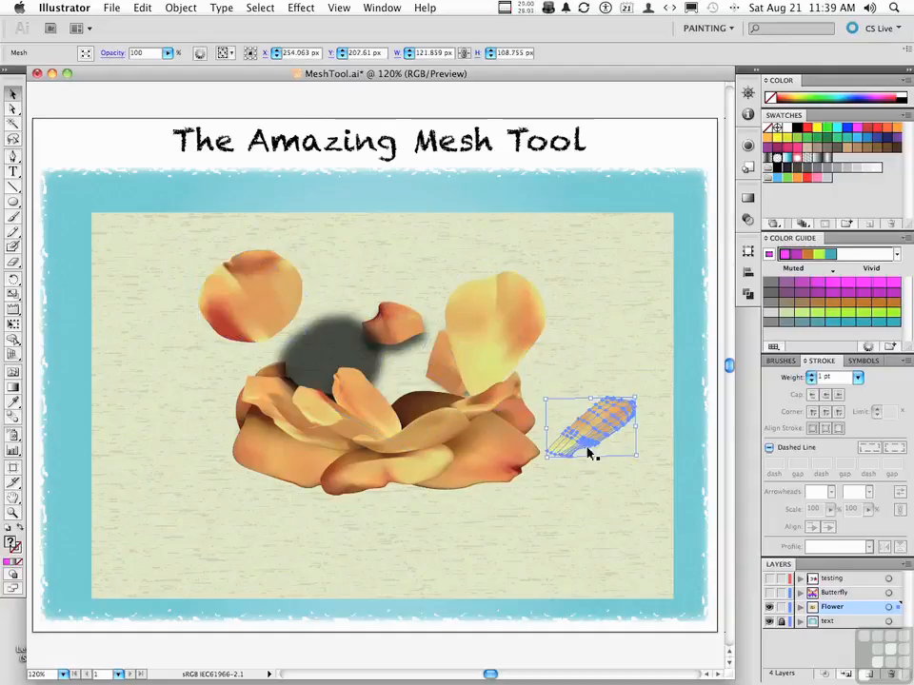
left_click_drag(495, 467, 601, 538)
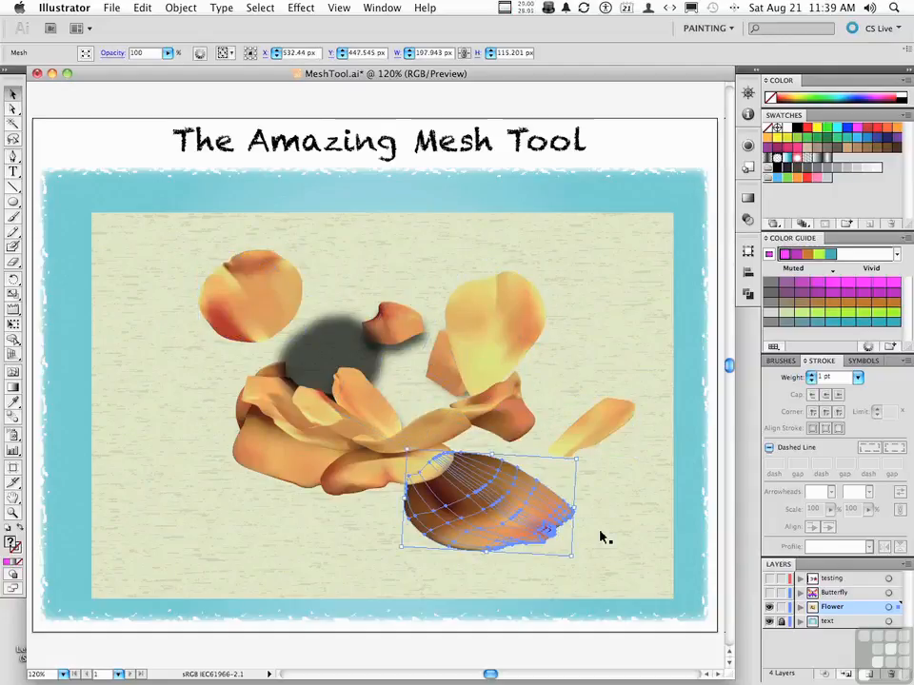
Undo all the petal moves on the flower
key("super+z")
key("super+z")
key("super+z")
key("super+z")
key("super+z")
key("super+z")
key("super+z")
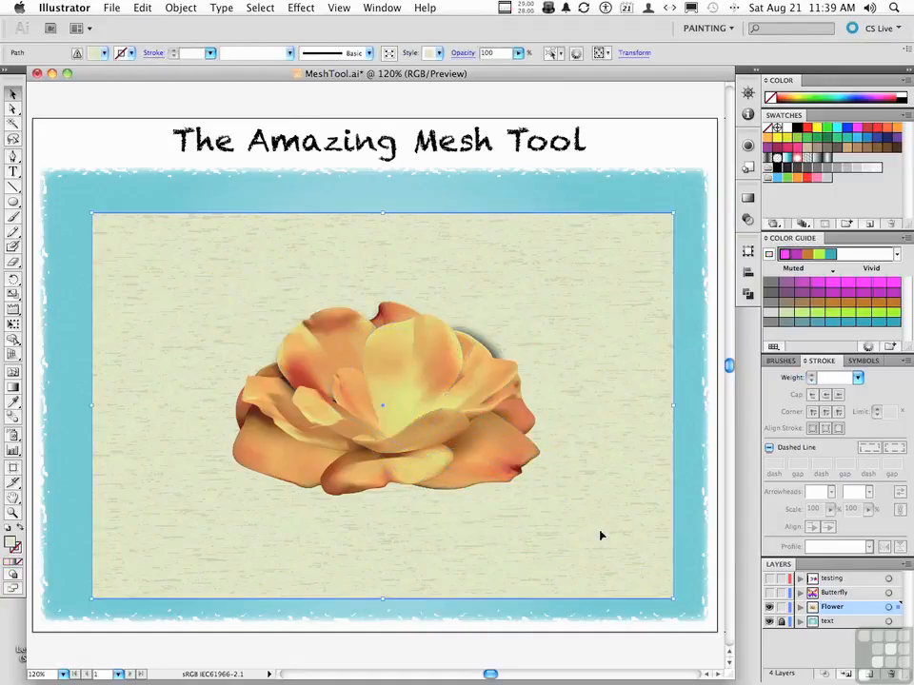